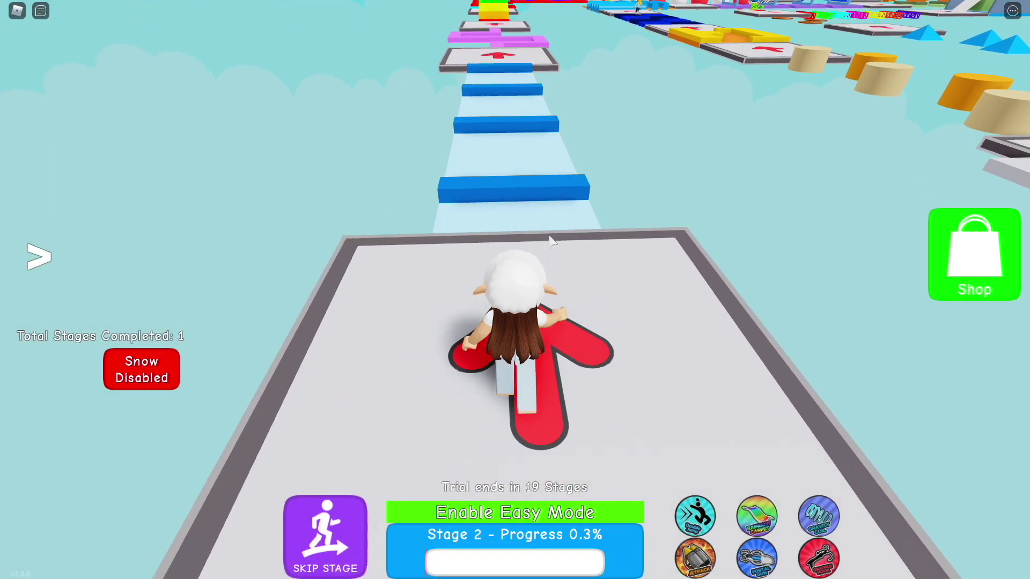
# Step: Run the avatar along the zigzag purple path and up the rainbow steps to Stage 5
pyautogui.press('w')
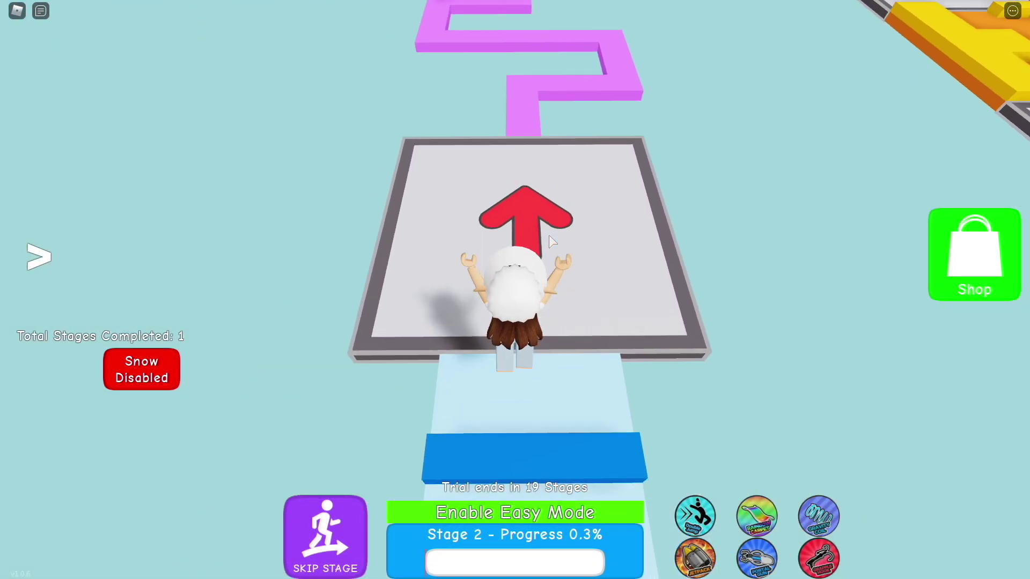
pyautogui.press('w')
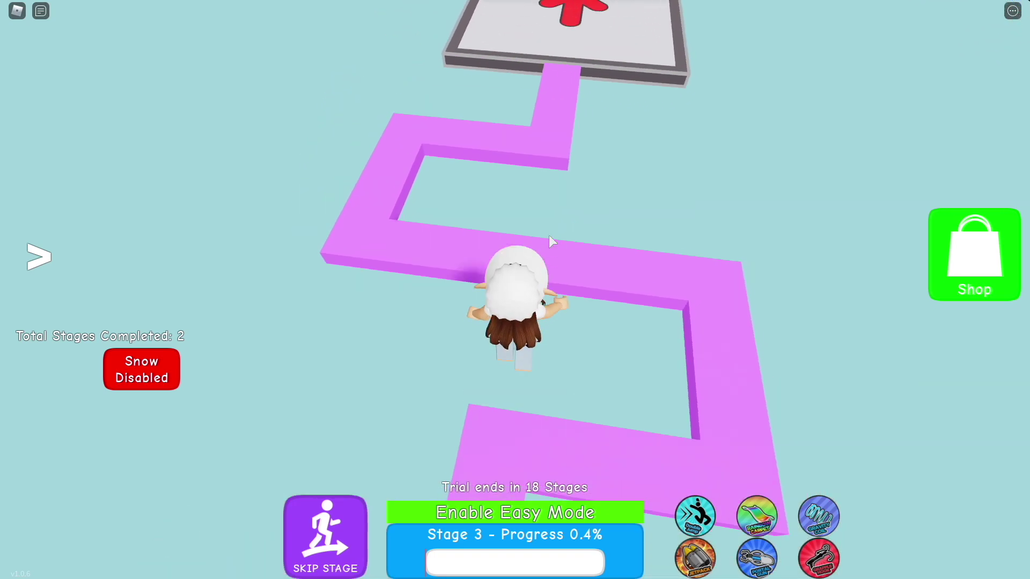
pyautogui.press('w')
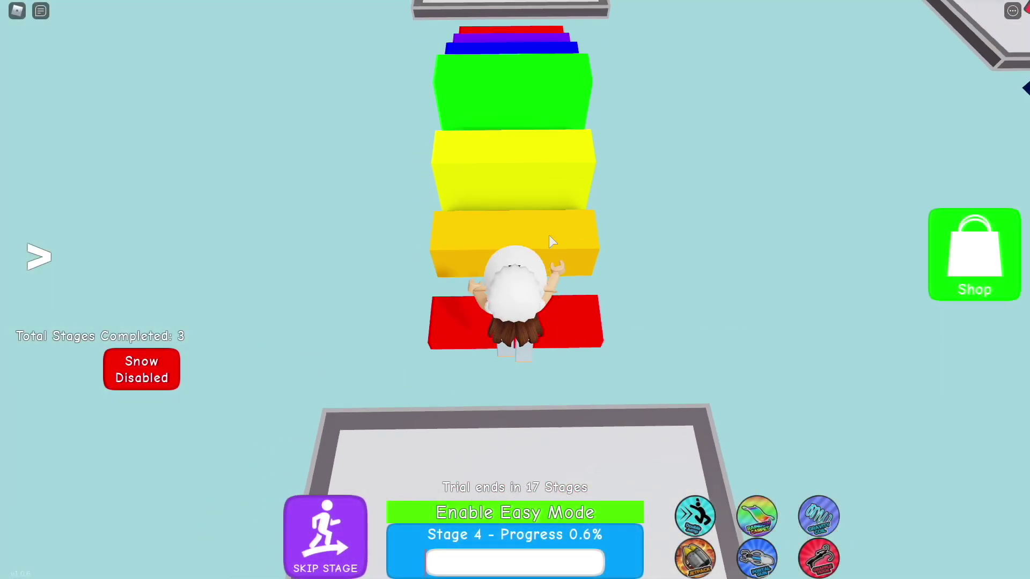
pyautogui.press('w')
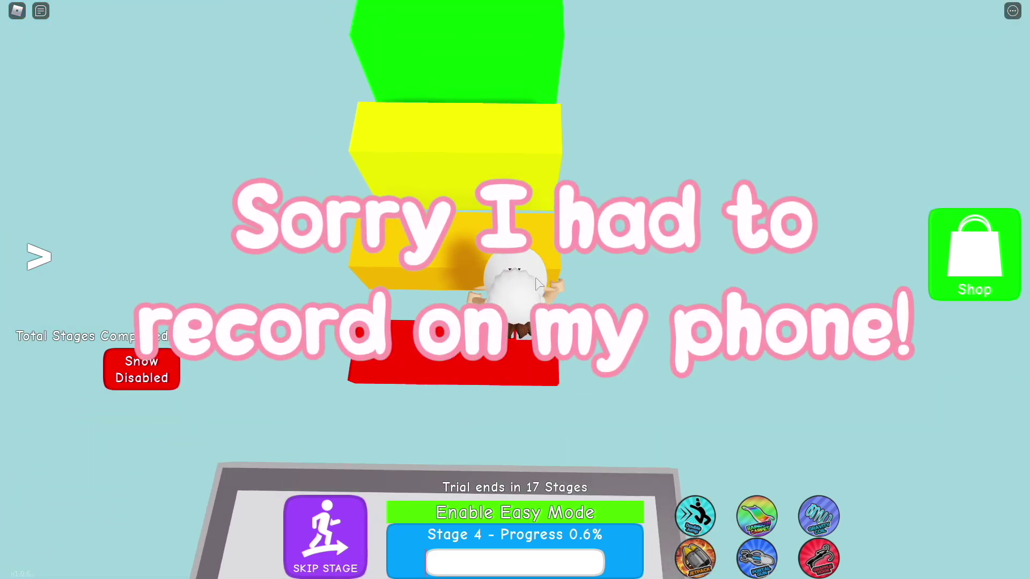
pyautogui.press('w')
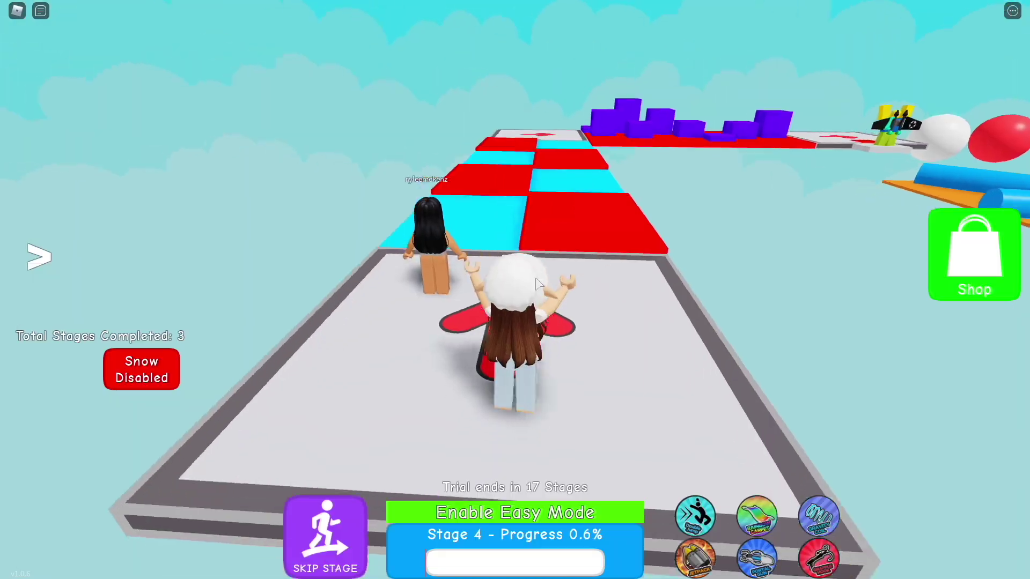
pyautogui.press('w')
pyautogui.press('w')
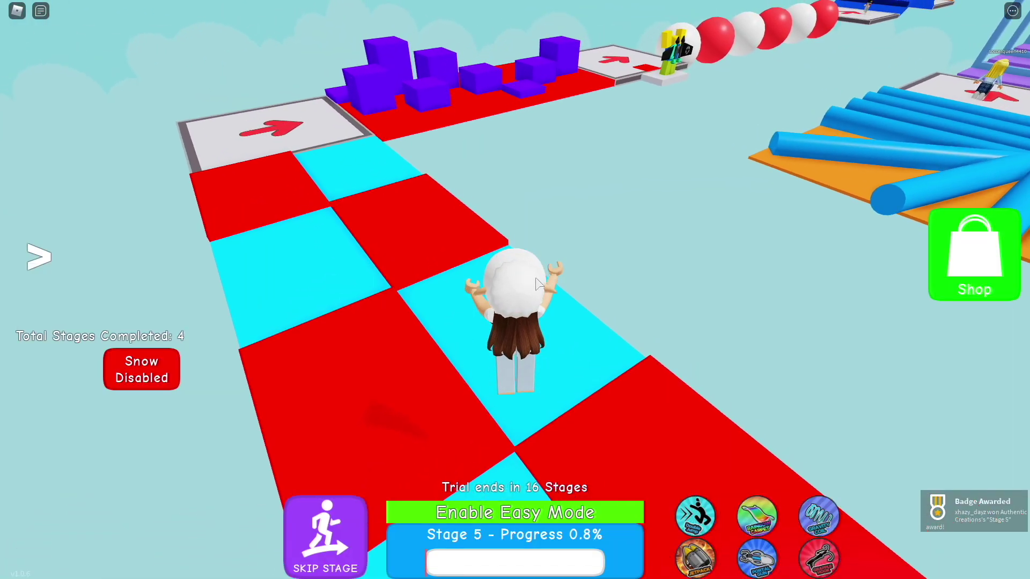
pyautogui.press('w')
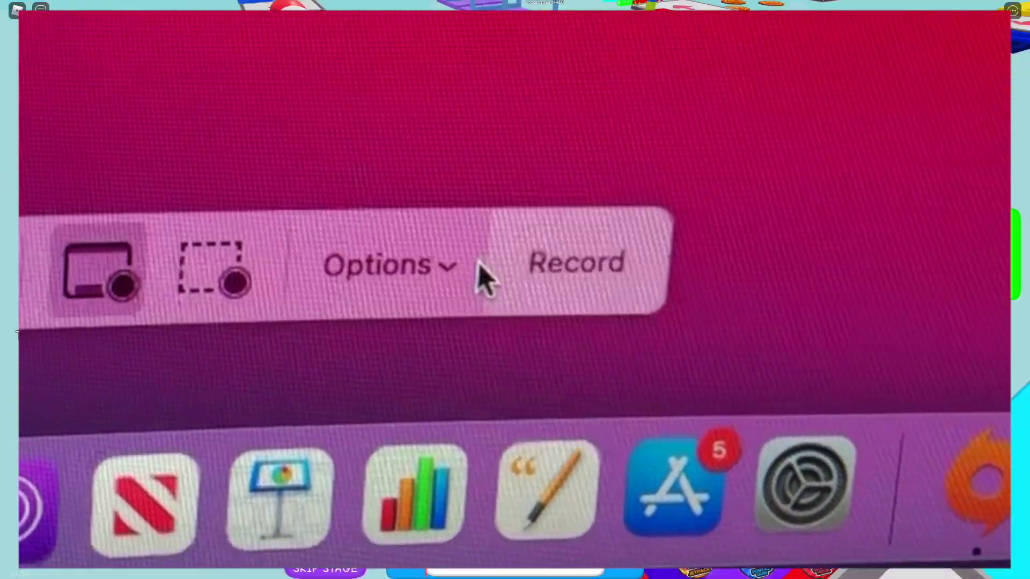
# Step: Start the recording, then cross the white balls and blue ramp to Stage 8
pyautogui.click(578, 274)
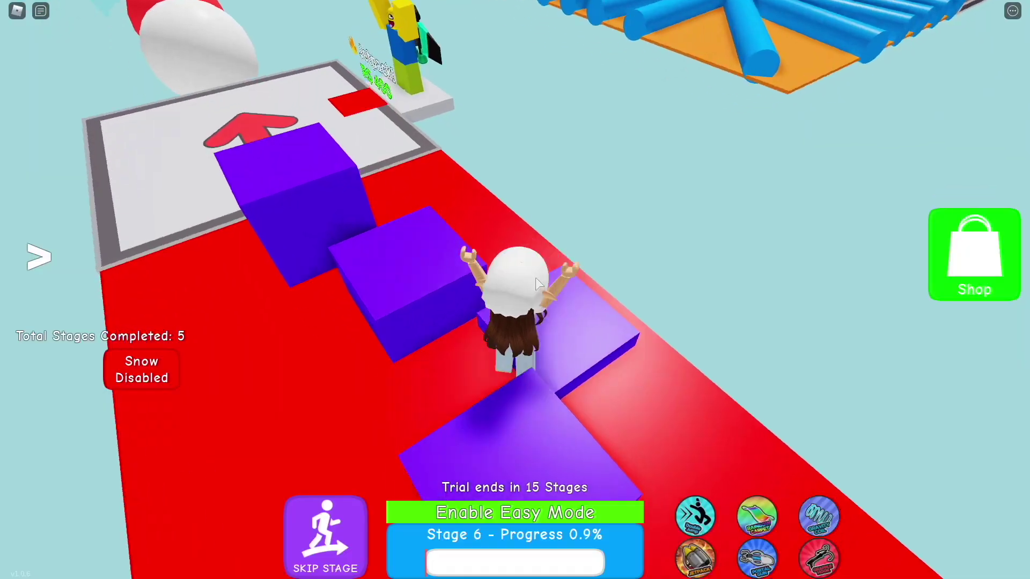
pyautogui.press('w')
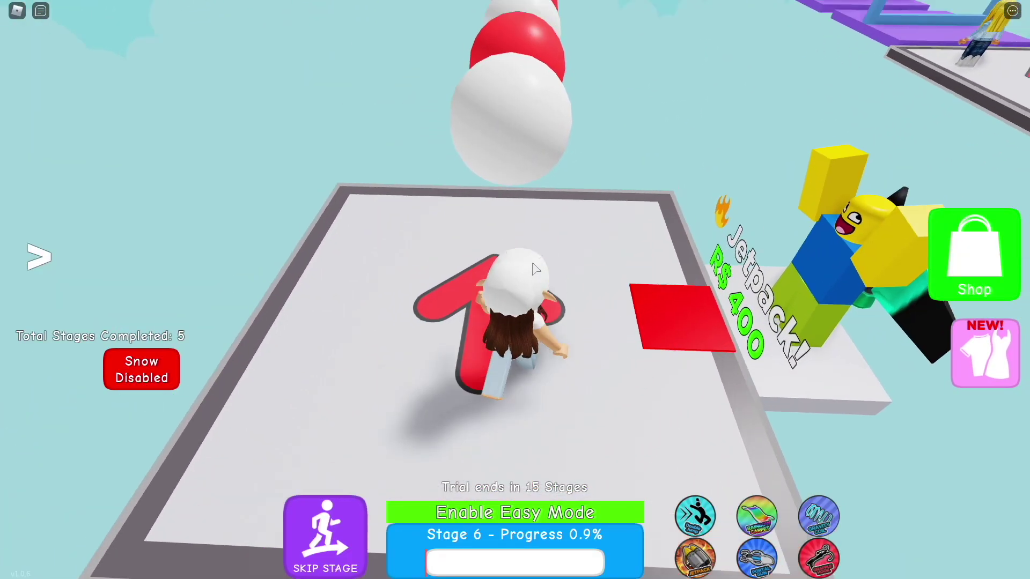
pyautogui.press('space')
pyautogui.press('space')
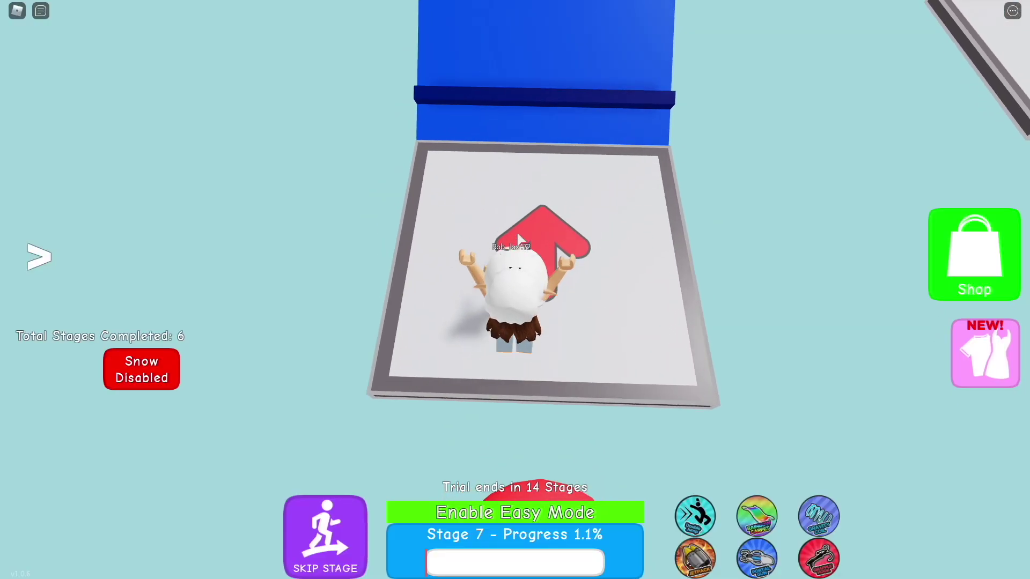
pyautogui.press('w')
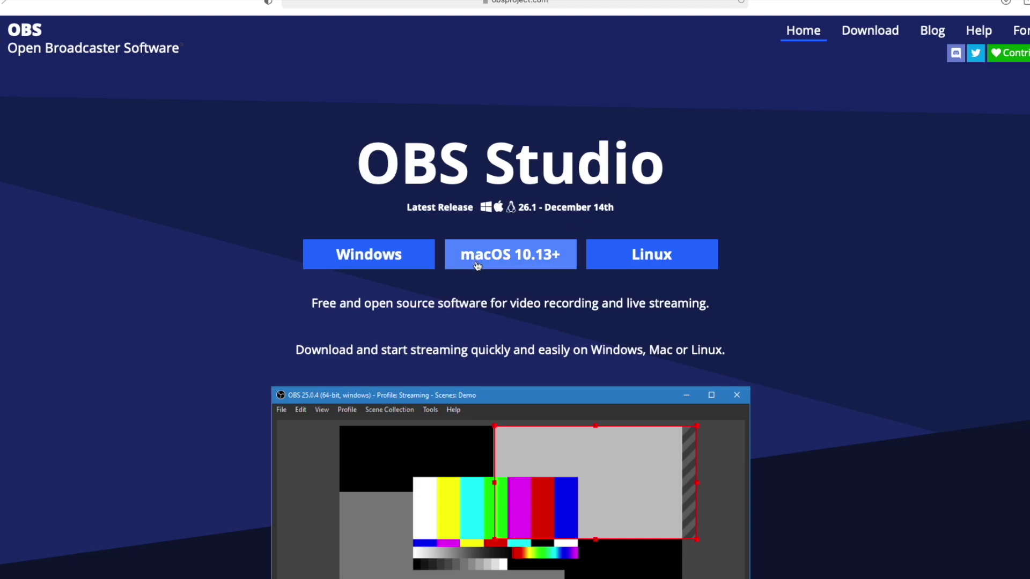
# Step: Download the macOS 10.13+ OBS Studio build and allow the site's download
pyautogui.click(502, 249)
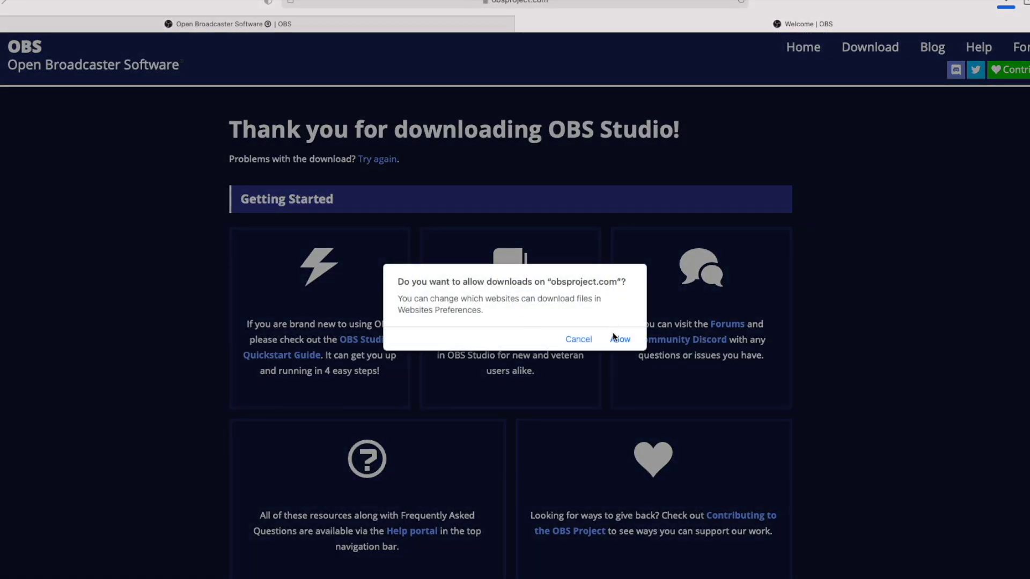
pyautogui.click(619, 339)
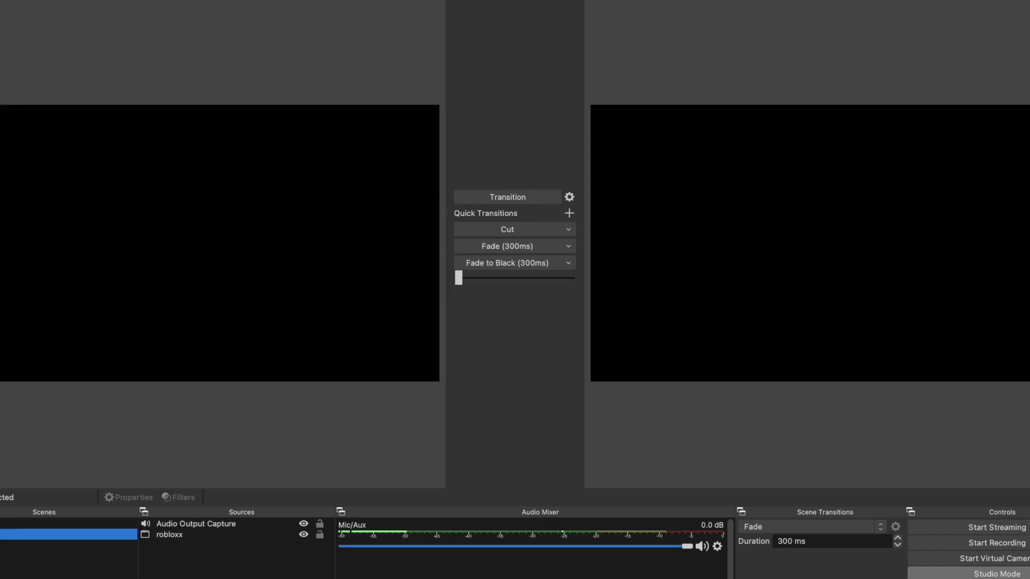
# Step: Preview the Starting Soon, Window Capture and Display Capture scenes
pyautogui.press('Up')
pyautogui.click(2, 554)
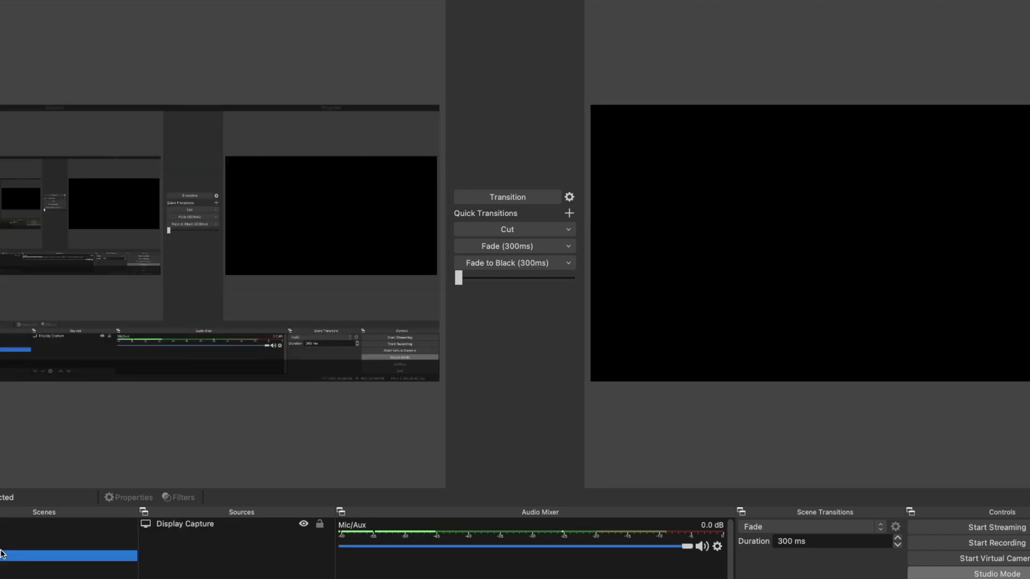
pyautogui.press('Up')
pyautogui.press('Down')
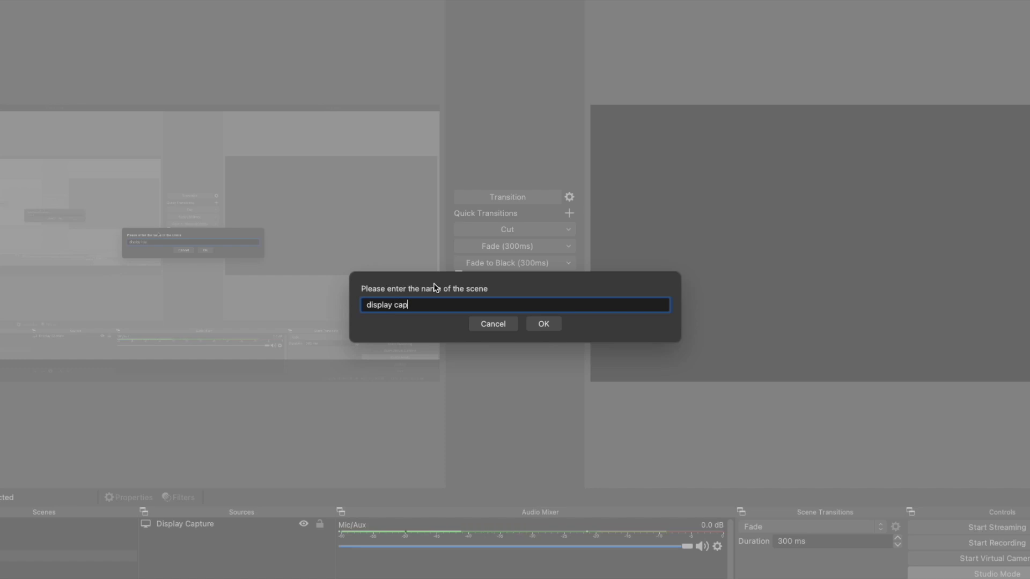
# Step: Add a new scene with a Display Capture 2 source and transition it to program output
pyautogui.click(551, 325)
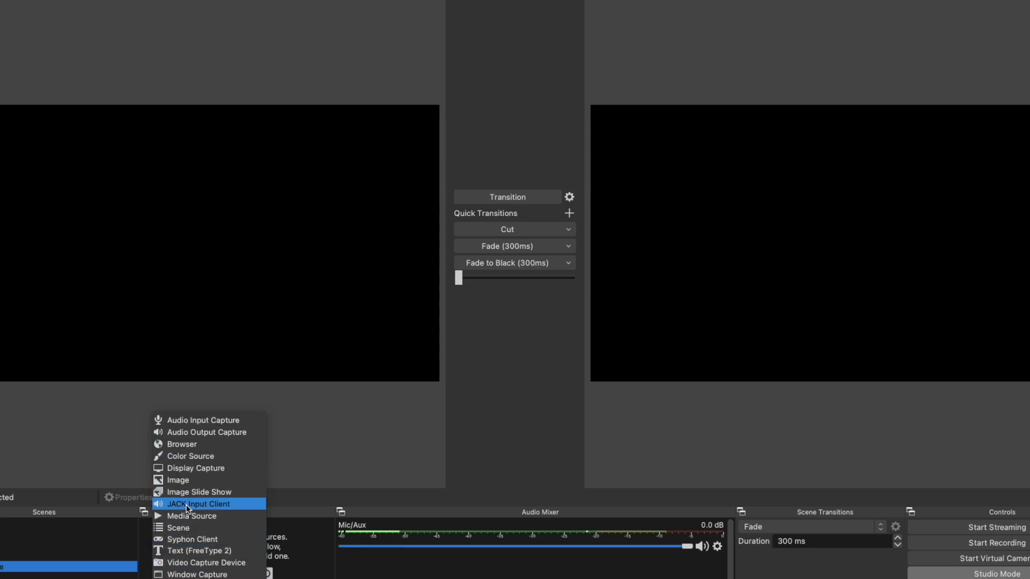
pyautogui.click(183, 467)
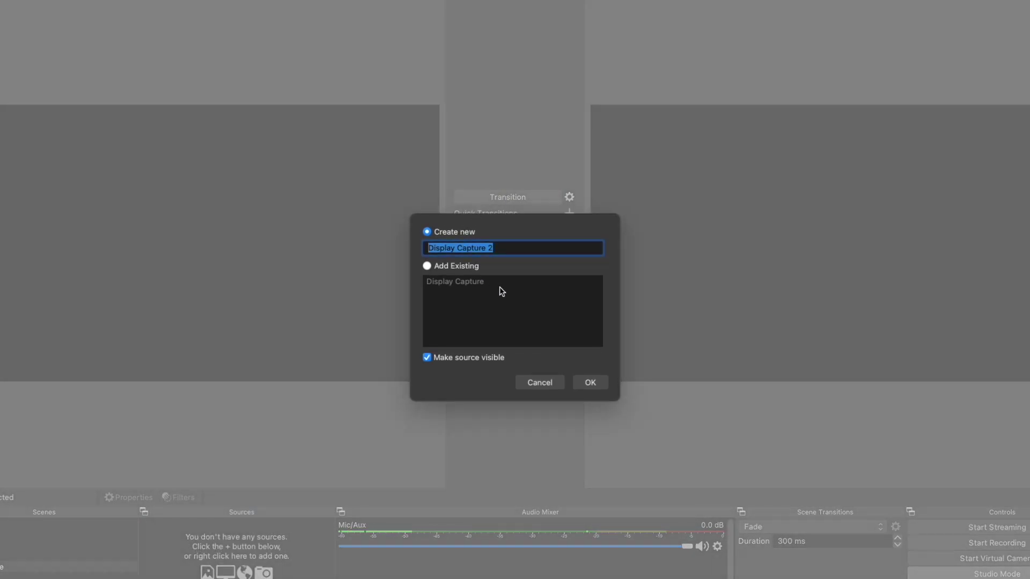
pyautogui.click(589, 384)
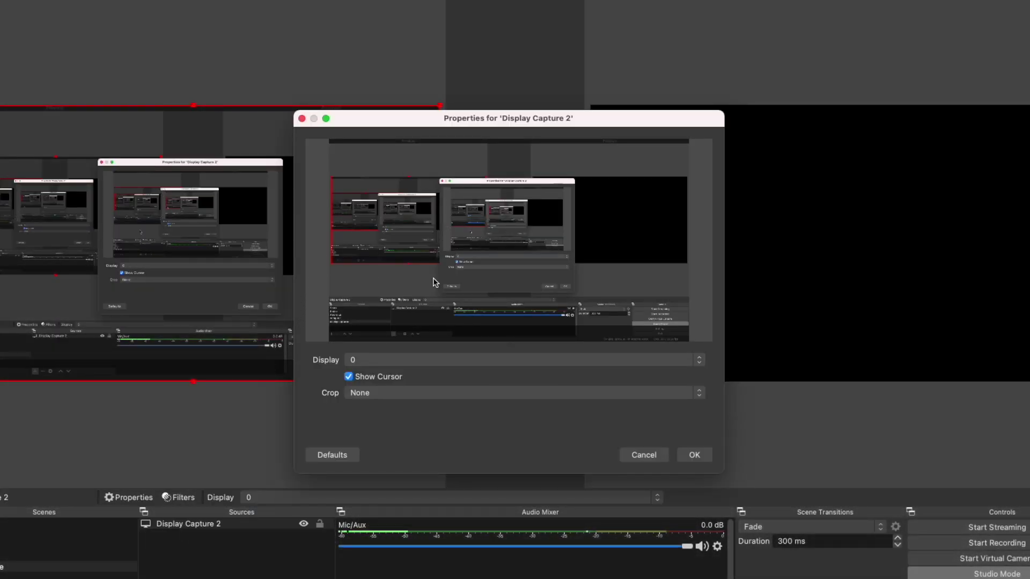
pyautogui.click(698, 455)
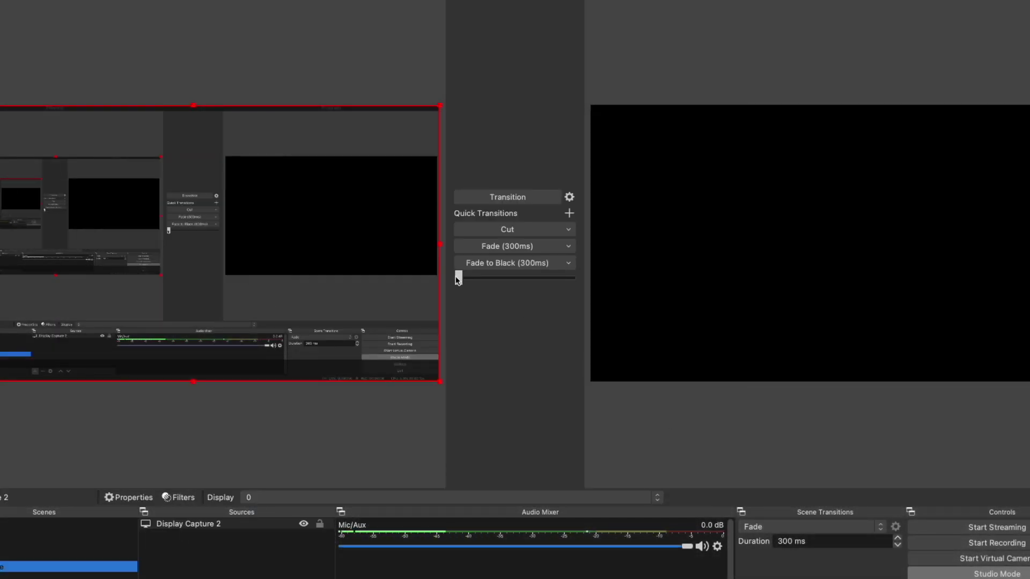
pyautogui.click(494, 251)
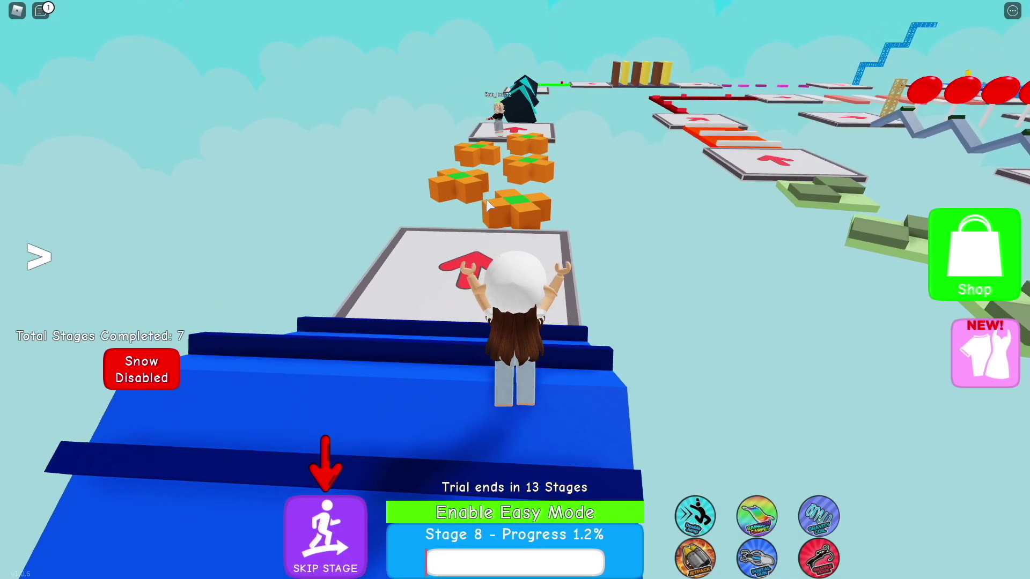
# Step: Cross the grey arrow platform and jump across the orange cross blocks at Stage 9
pyautogui.press('w')
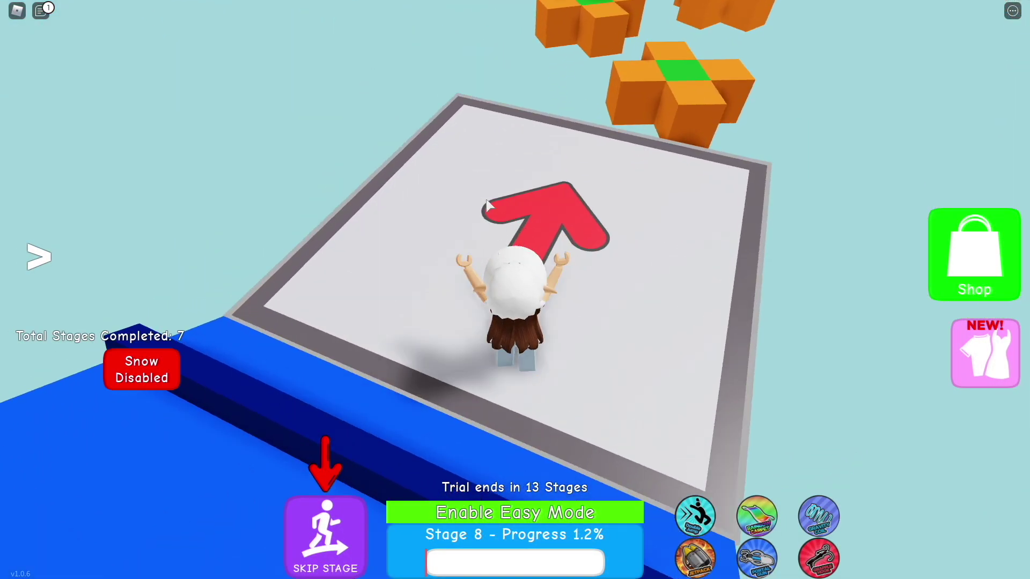
pyautogui.press('w')
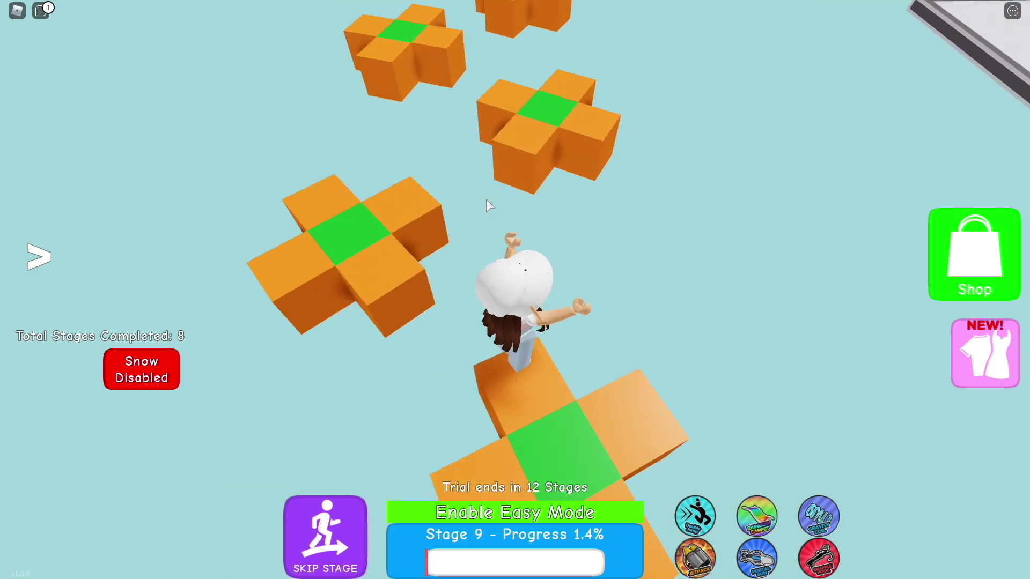
pyautogui.press('w')
pyautogui.press('space')
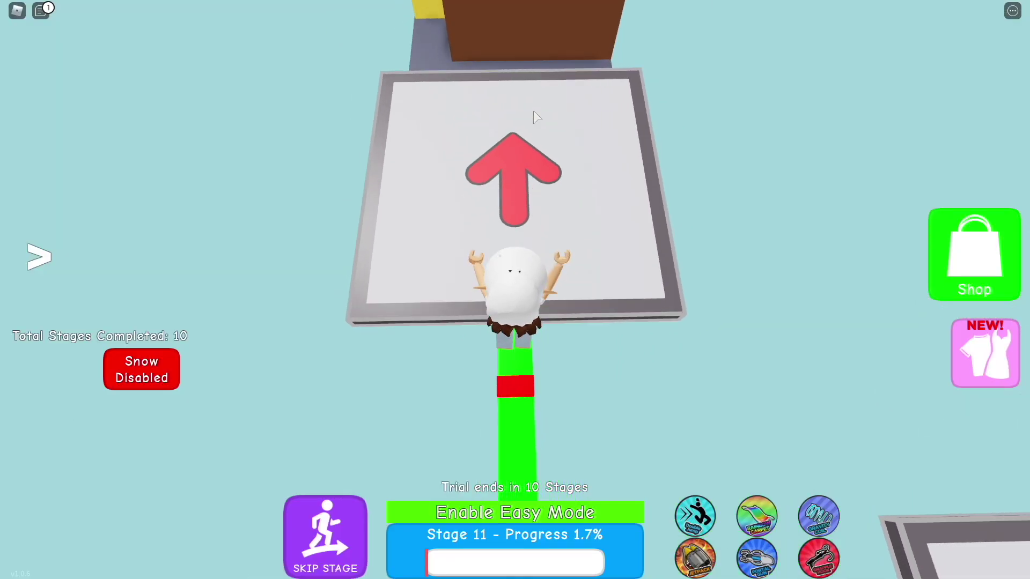
# Step: Run along the blue path onto the Stage 16 checkpoint
pyautogui.press('w')
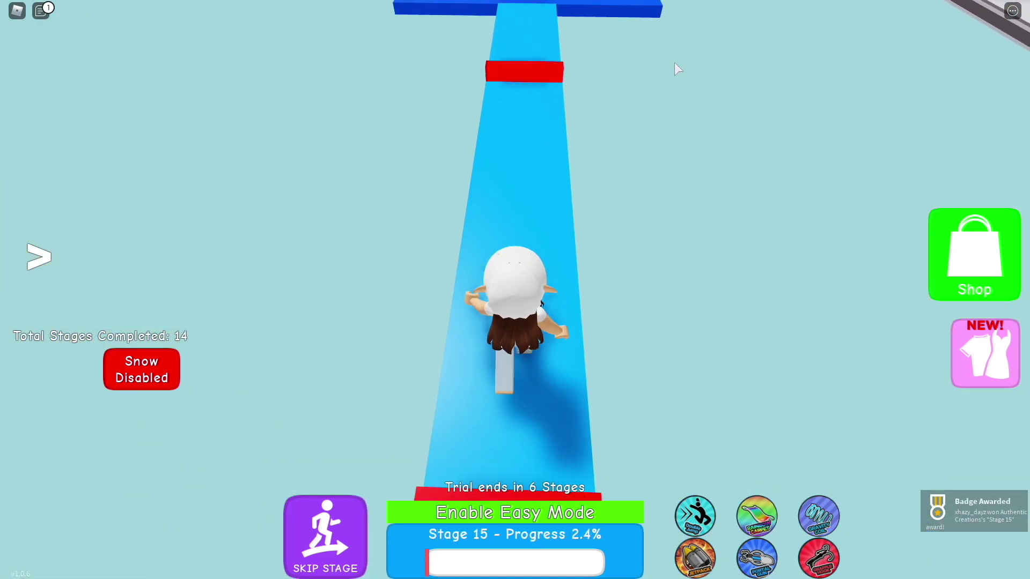
pyautogui.press('w')
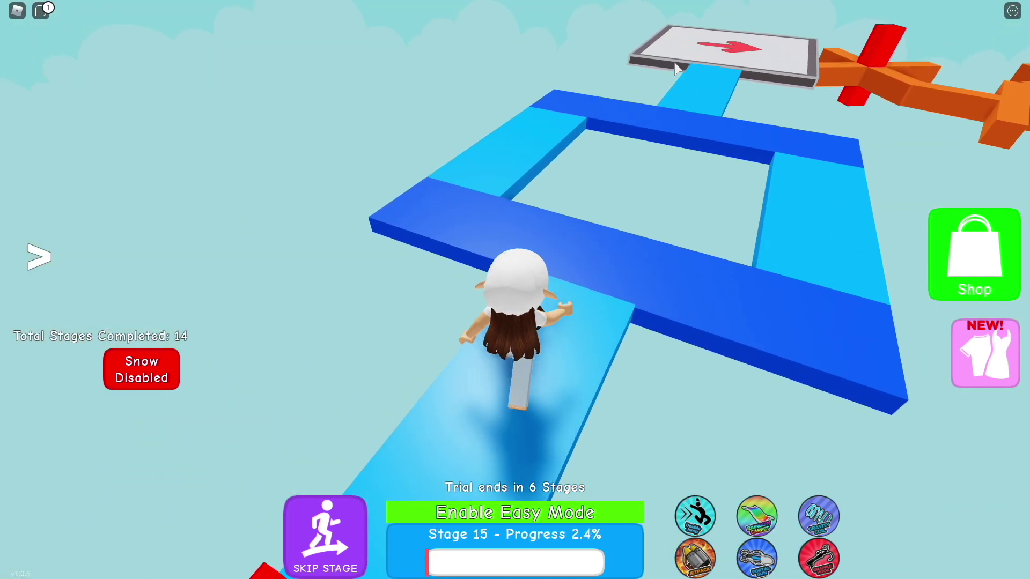
pyautogui.press('s')
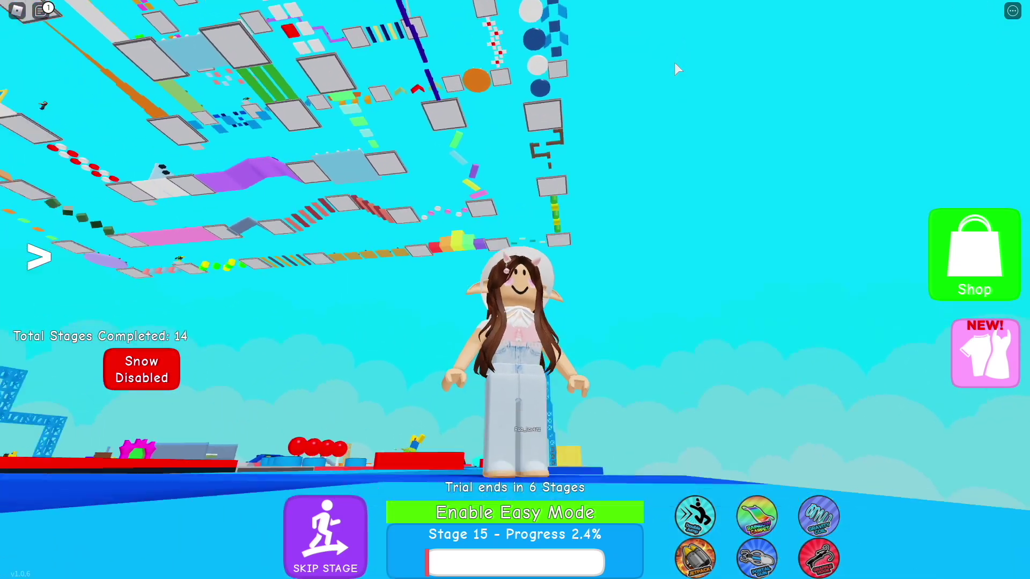
pyautogui.press('w')
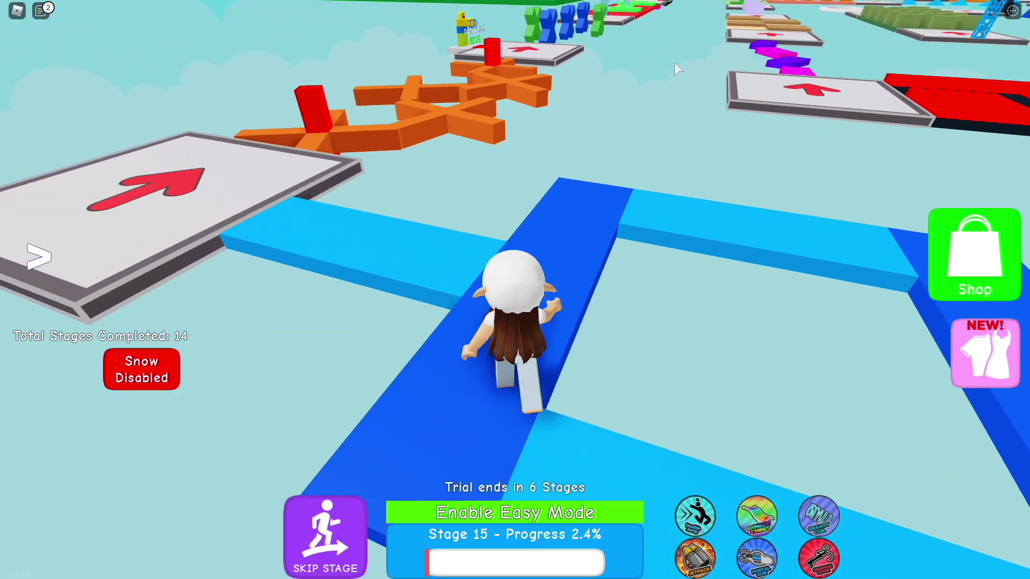
pyautogui.press('a')
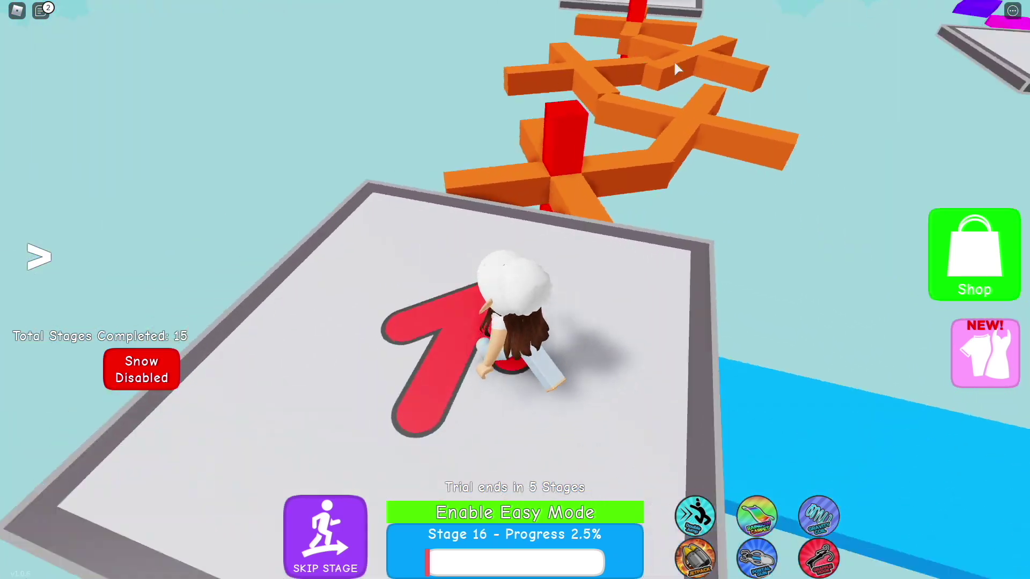